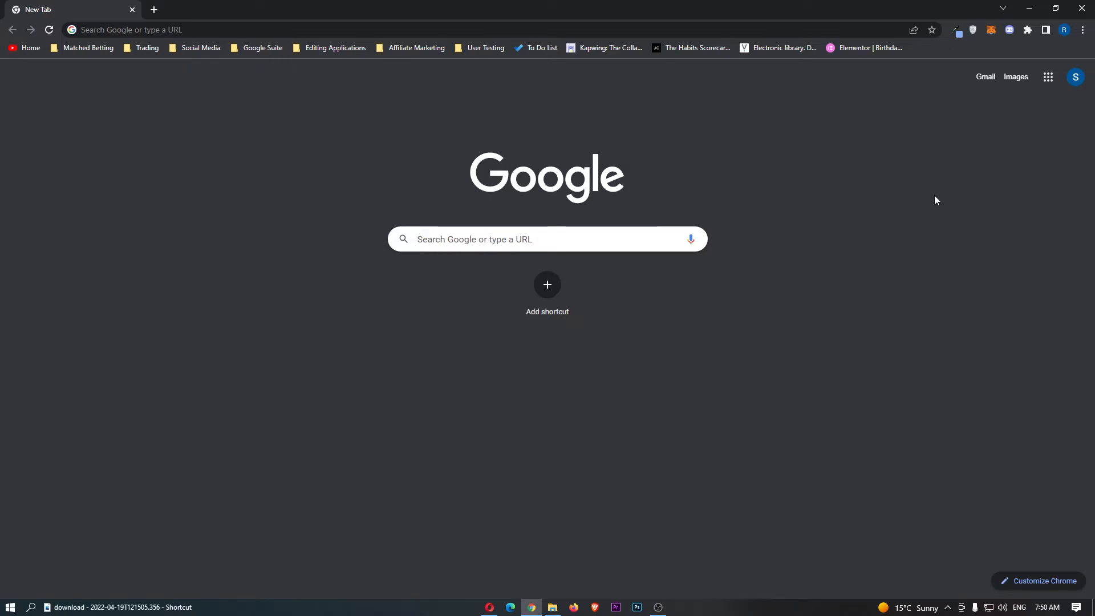
Step: Bring up Chrome's three-dot main menu over the new tab page
click(1082, 31)
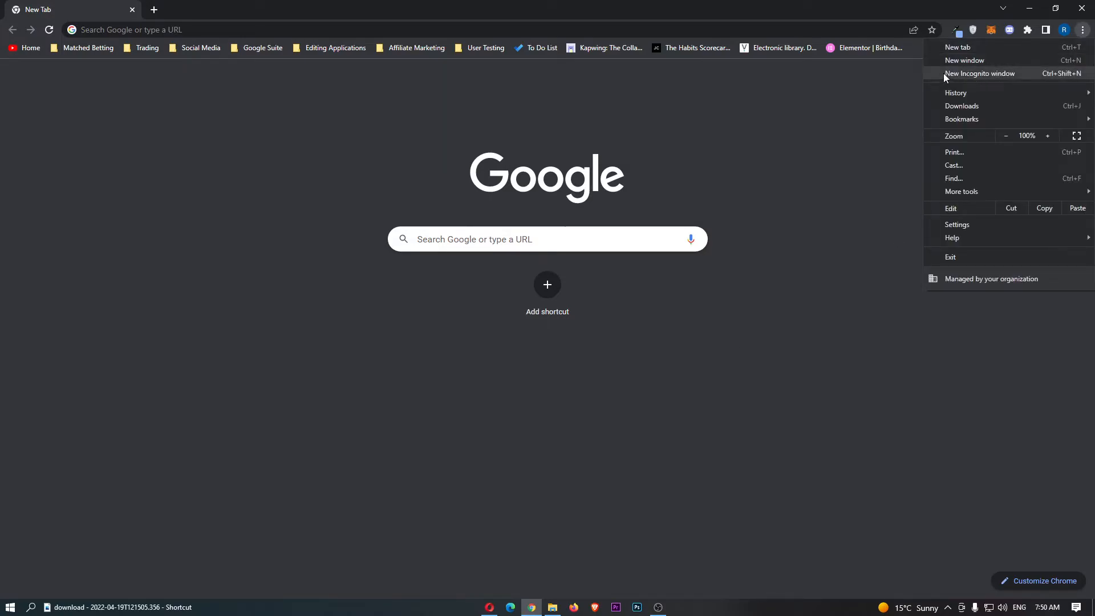
Step: Launch a new Incognito window and briefly highlight the 'You've gone Incognito' heading
click(975, 73)
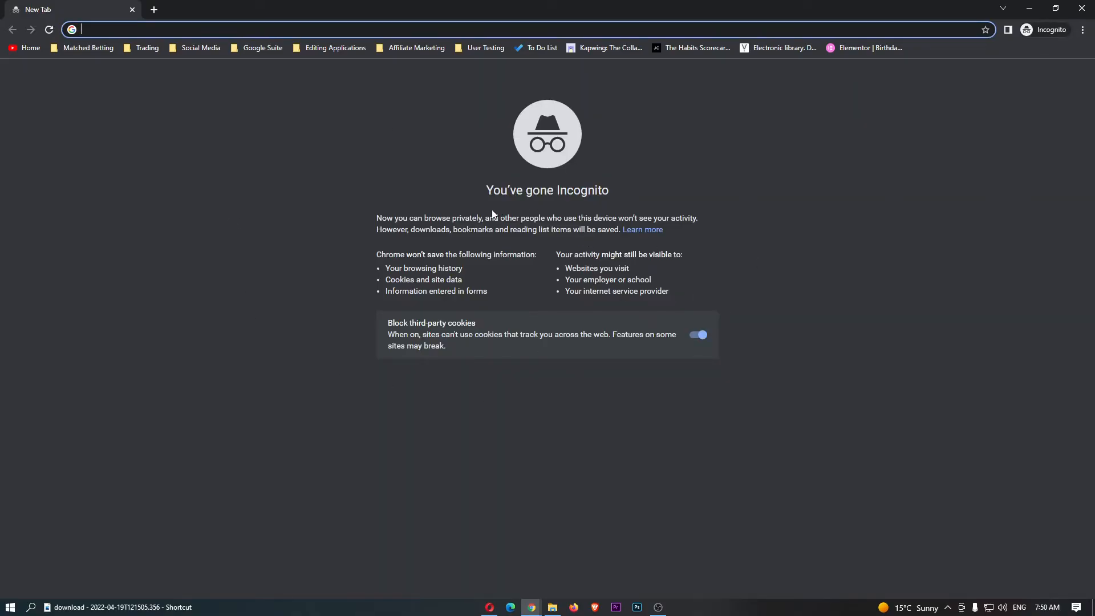
drag(486, 190, 608, 191)
click(659, 203)
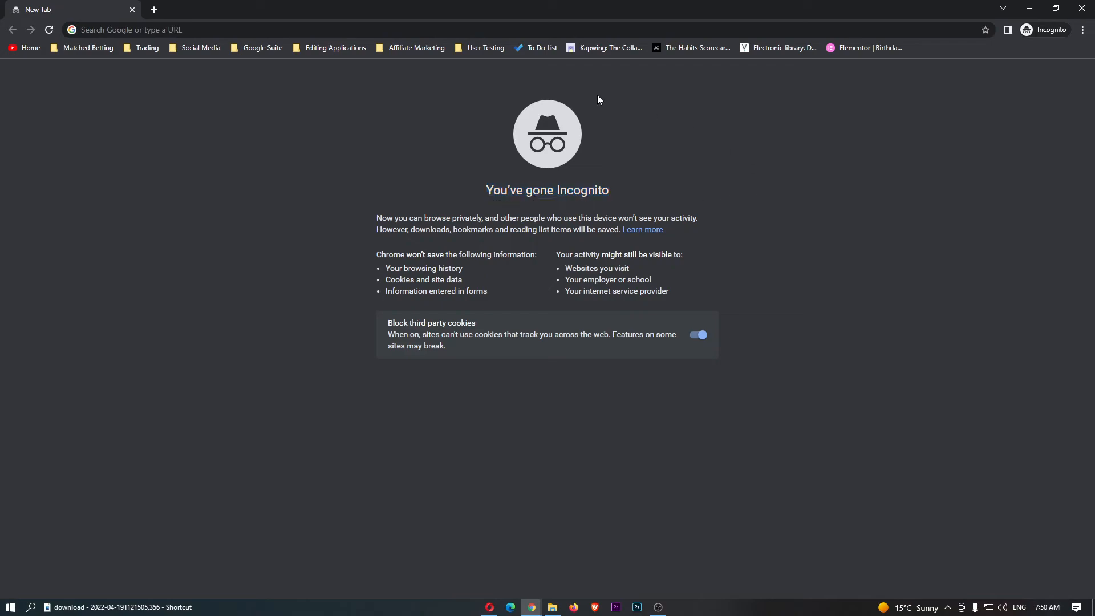